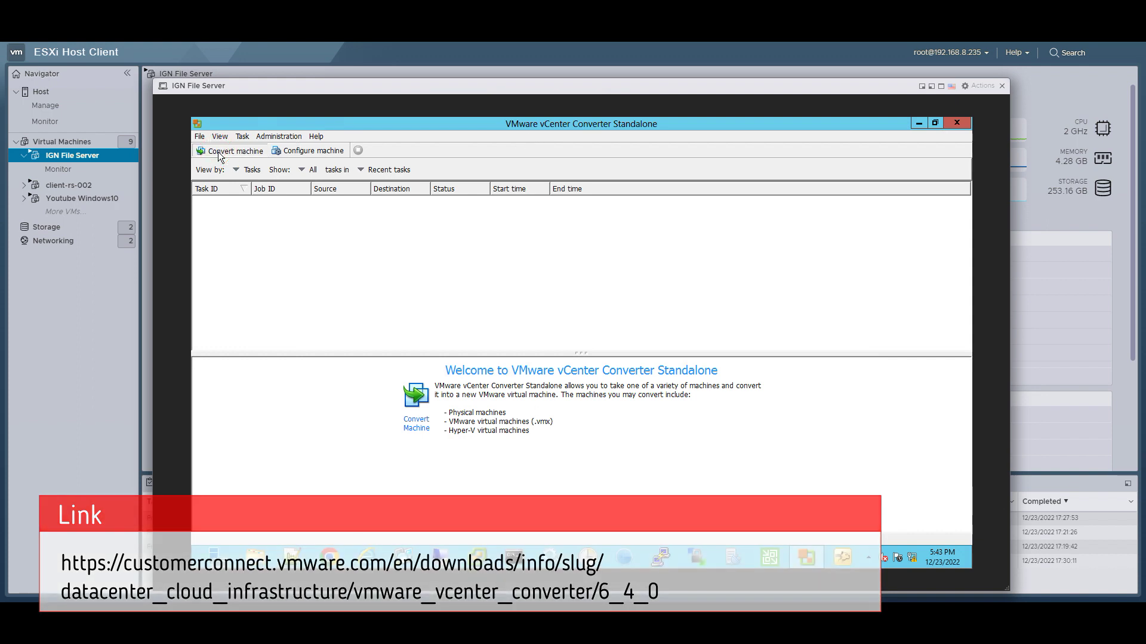
Step: Start a powered-off conversion from source host 192.168.8.6 with its credentials, ignoring the certificate warning
{"action": "left_click", "coordinate": [217, 152]}
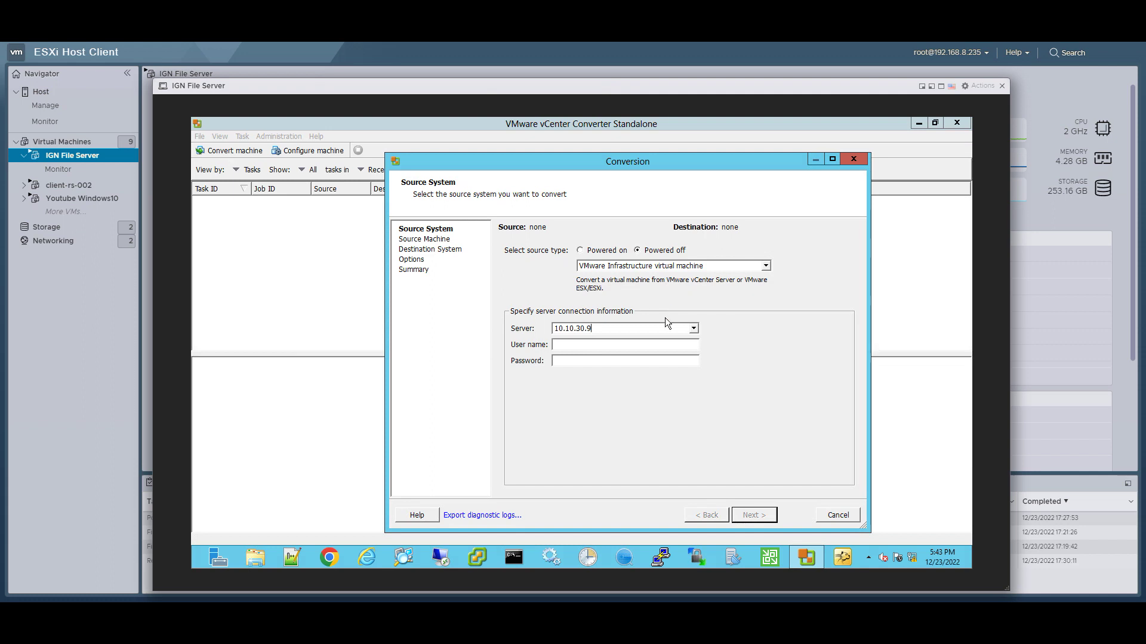
{"action": "left_click_drag", "start_coordinate": [659, 328], "coordinate": [519, 333]}
{"action": "type", "text": "192.168."}
{"action": "type", "text": "root"}
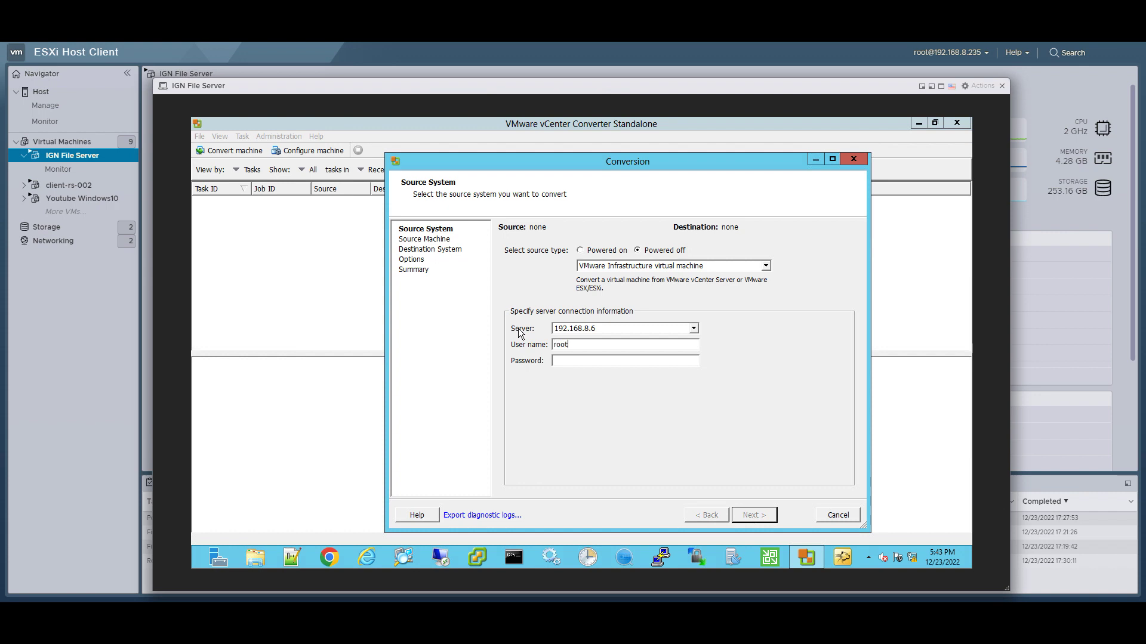
{"action": "type", "text": "********"}
{"action": "key", "text": "Return"}
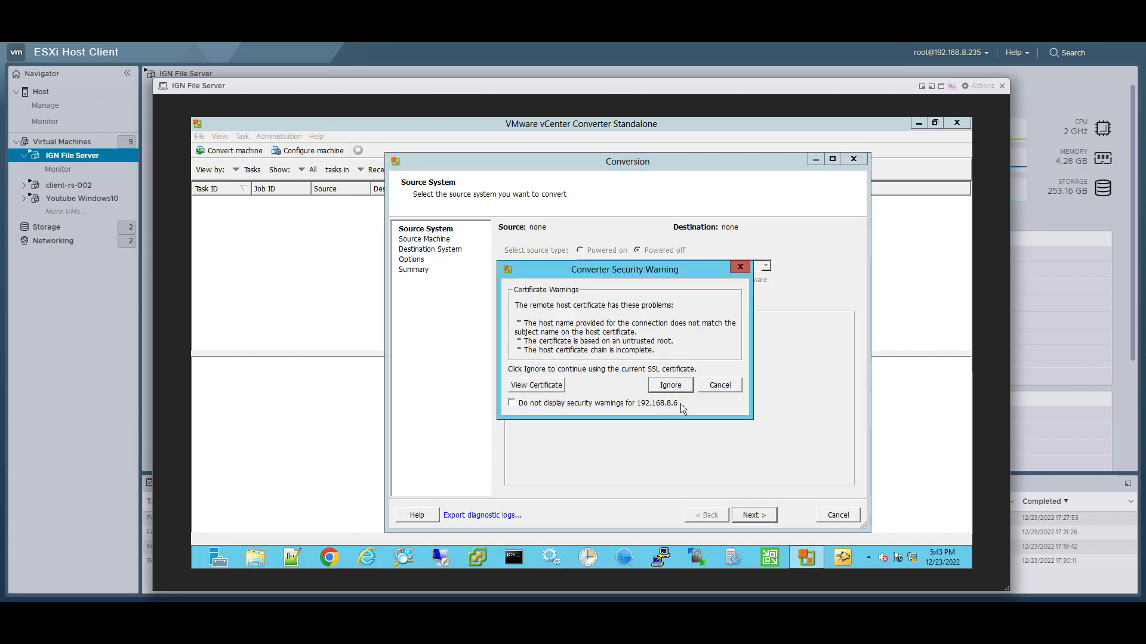
{"action": "left_click", "coordinate": [670, 385]}
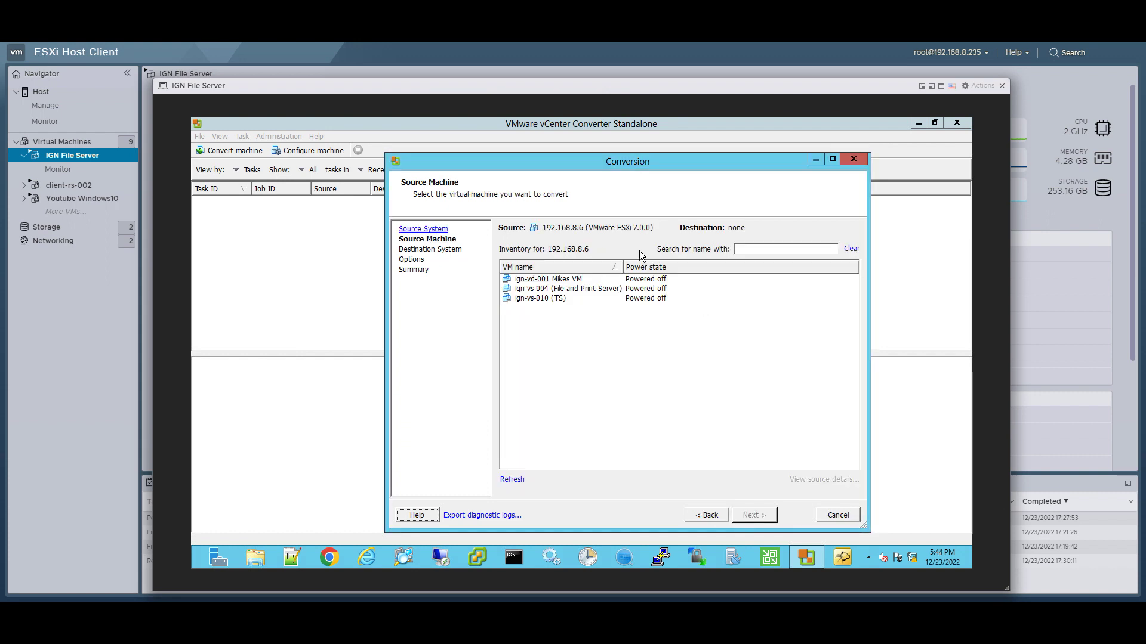
Step: Pick ign-vs-004 (File and Print Server) as the source VM and advance to destination settings
{"action": "left_click", "coordinate": [567, 290]}
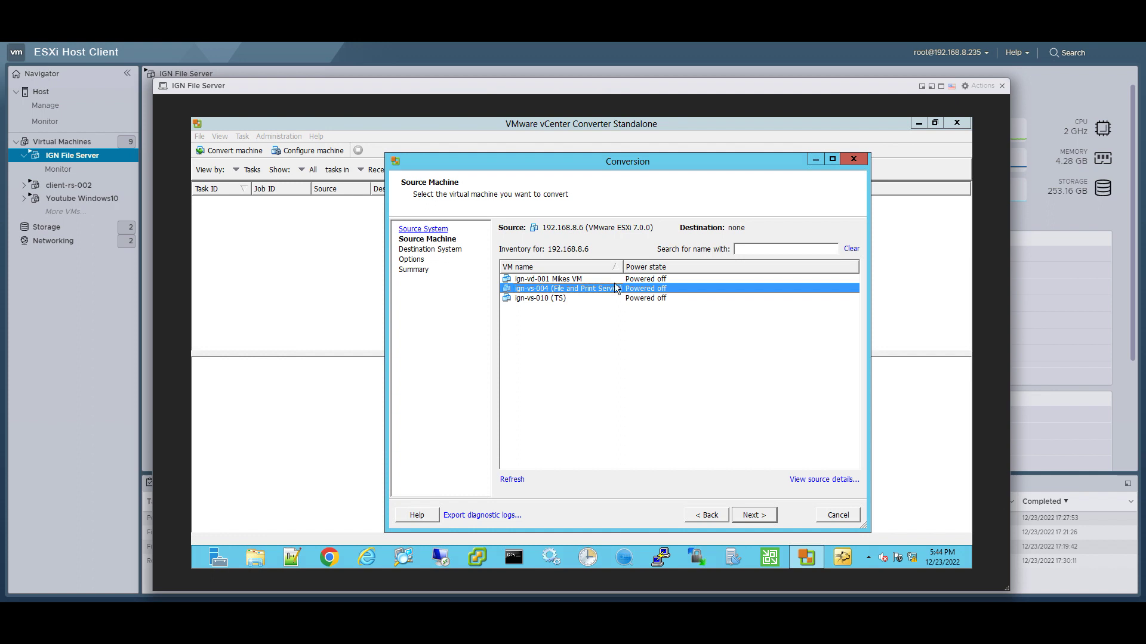
{"action": "left_click", "coordinate": [758, 517]}
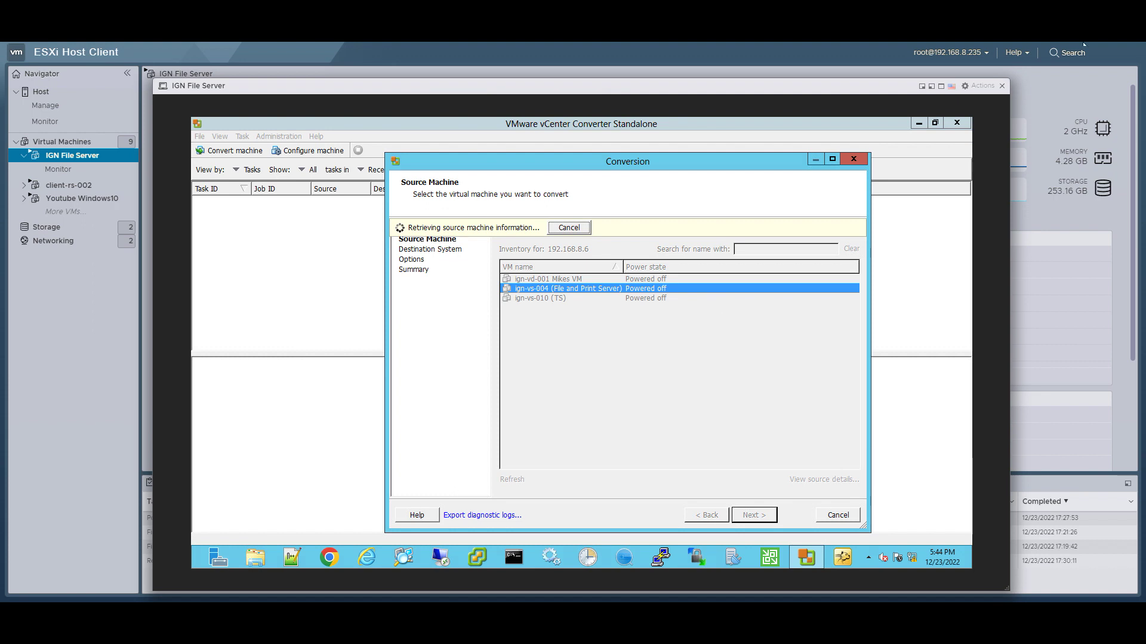
{"action": "double_click", "coordinate": [628, 303]}
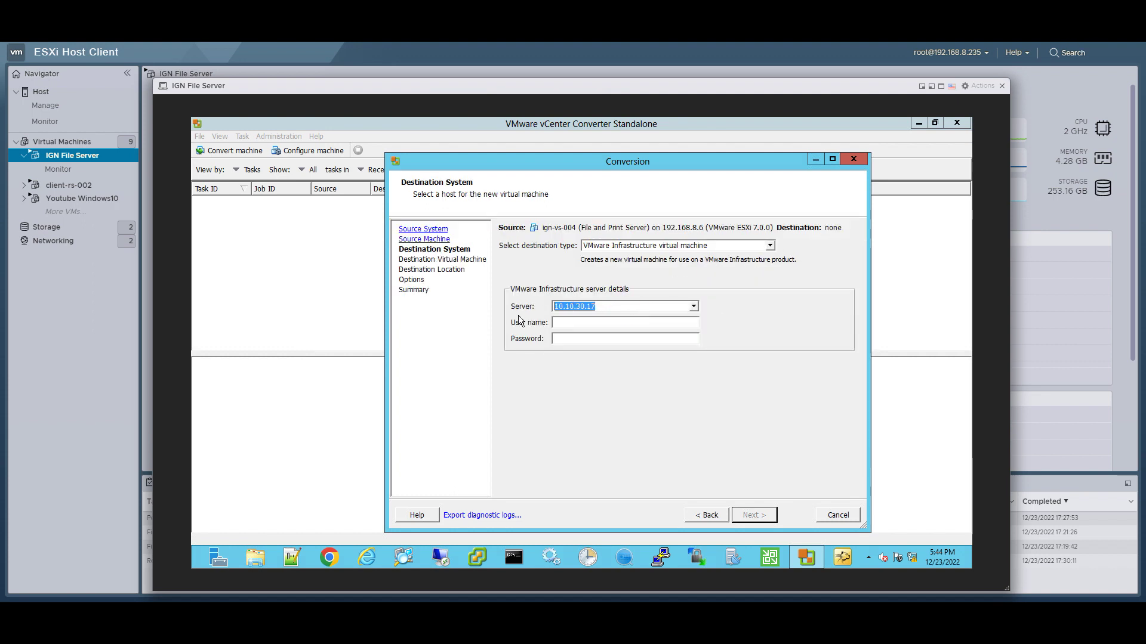
Step: Connect to destination host 192.168.8.235 with credentials, accept its certificate, and keep the suggested VM name
{"action": "type", "text": "192.168.8.23"}
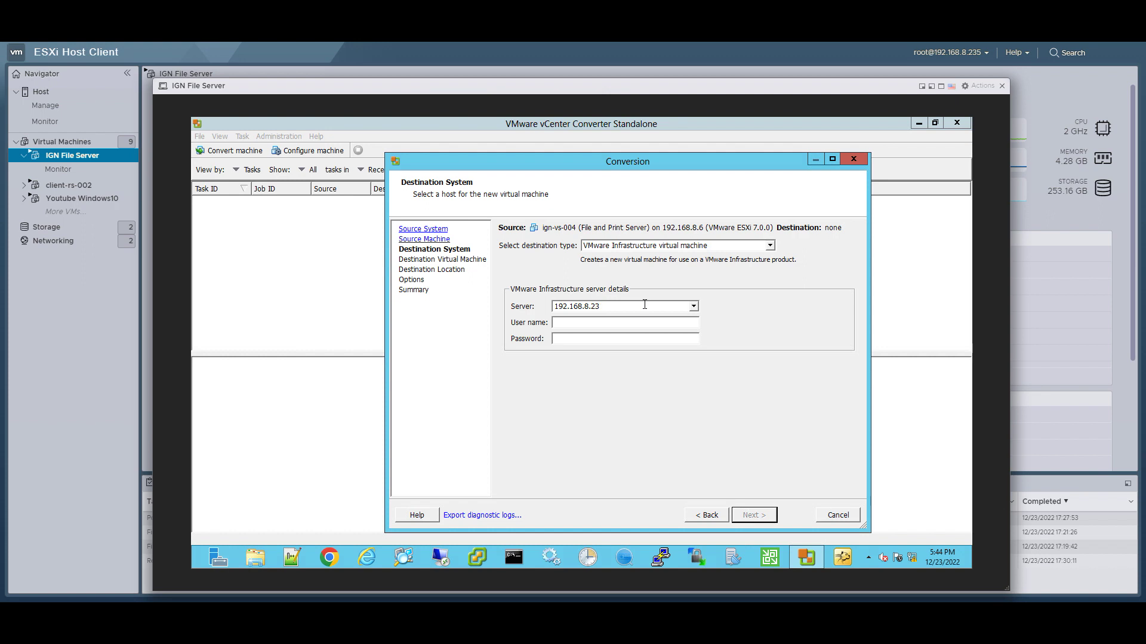
{"action": "type", "text": "85"}
{"action": "key", "text": "Tab"}
{"action": "type", "text": "roo"}
{"action": "type", "text": "**********"}
{"action": "key", "text": "Return"}
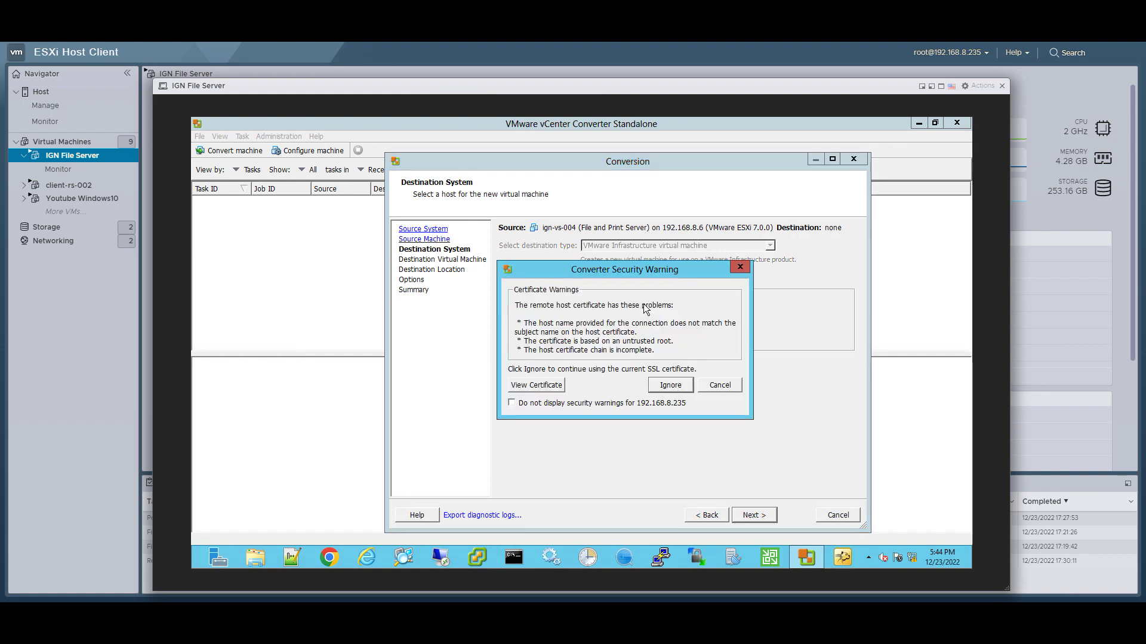
{"action": "left_click", "coordinate": [667, 385]}
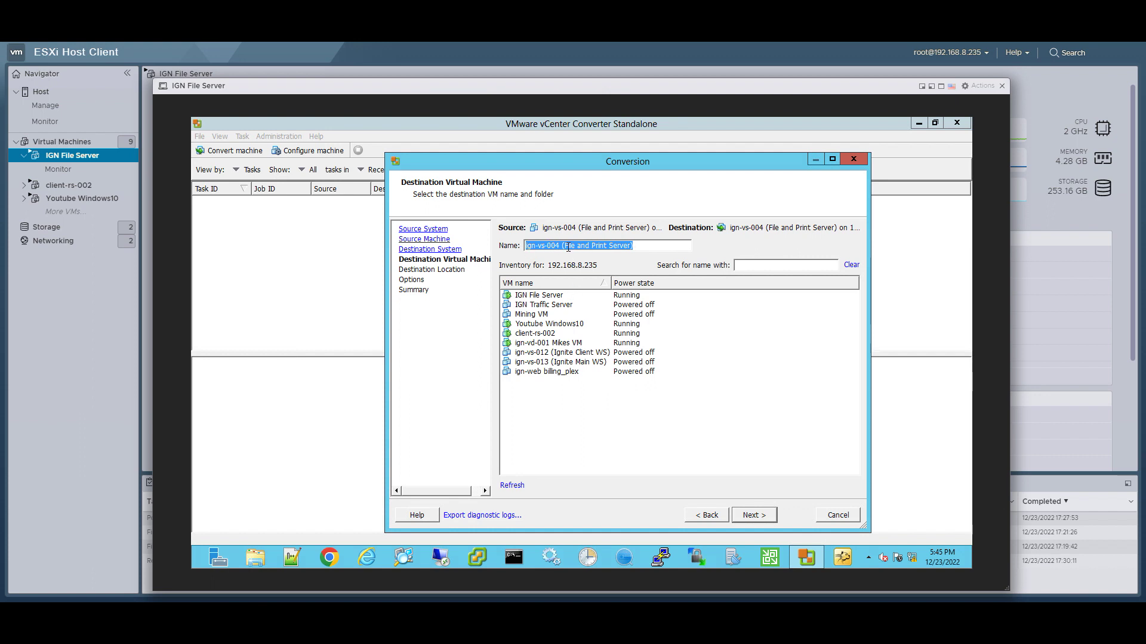
{"action": "left_click", "coordinate": [754, 516]}
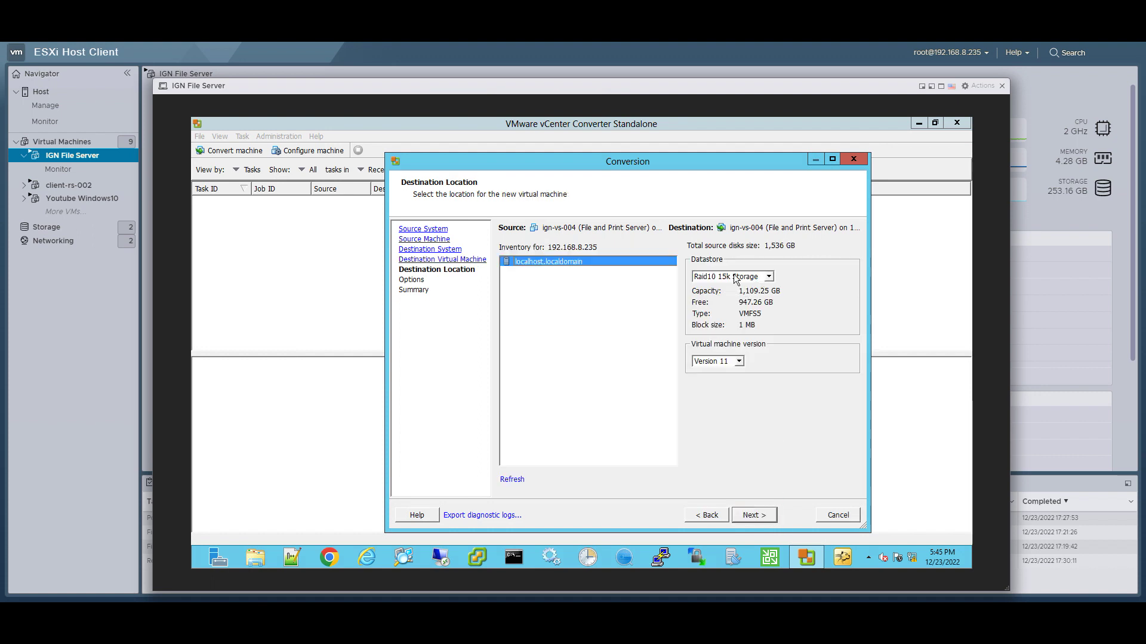
Step: Place the new VM on the Raid5 Storage datastore with hardware Version 11
{"action": "left_click", "coordinate": [753, 279]}
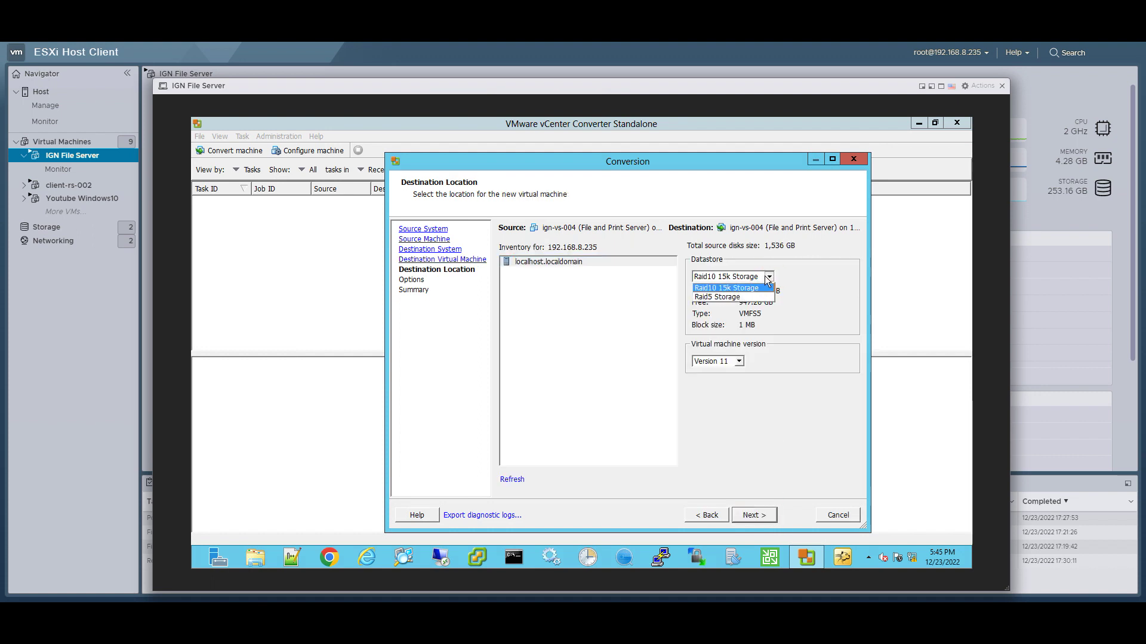
{"action": "left_click", "coordinate": [742, 298]}
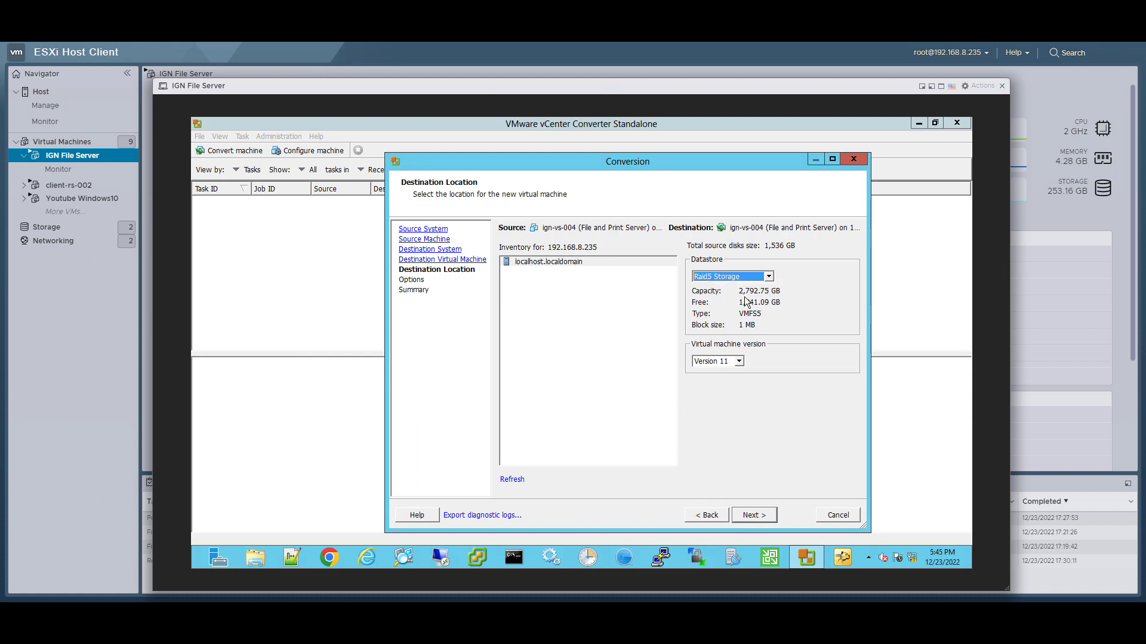
{"action": "left_click", "coordinate": [741, 361]}
{"action": "left_click", "coordinate": [740, 370]}
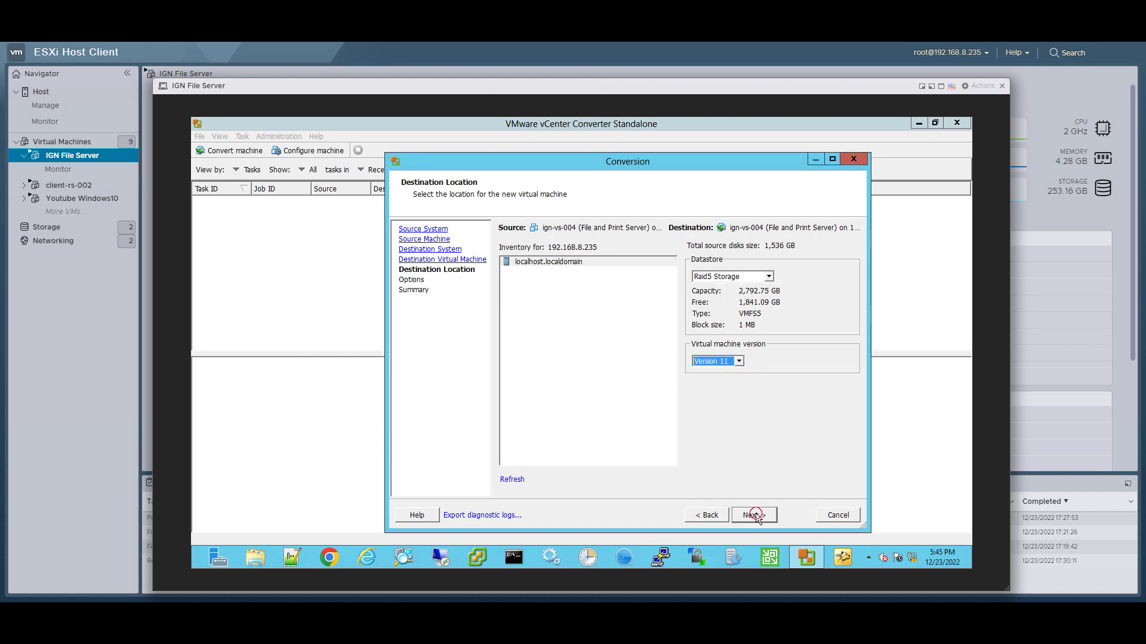
{"action": "left_click", "coordinate": [755, 515]}
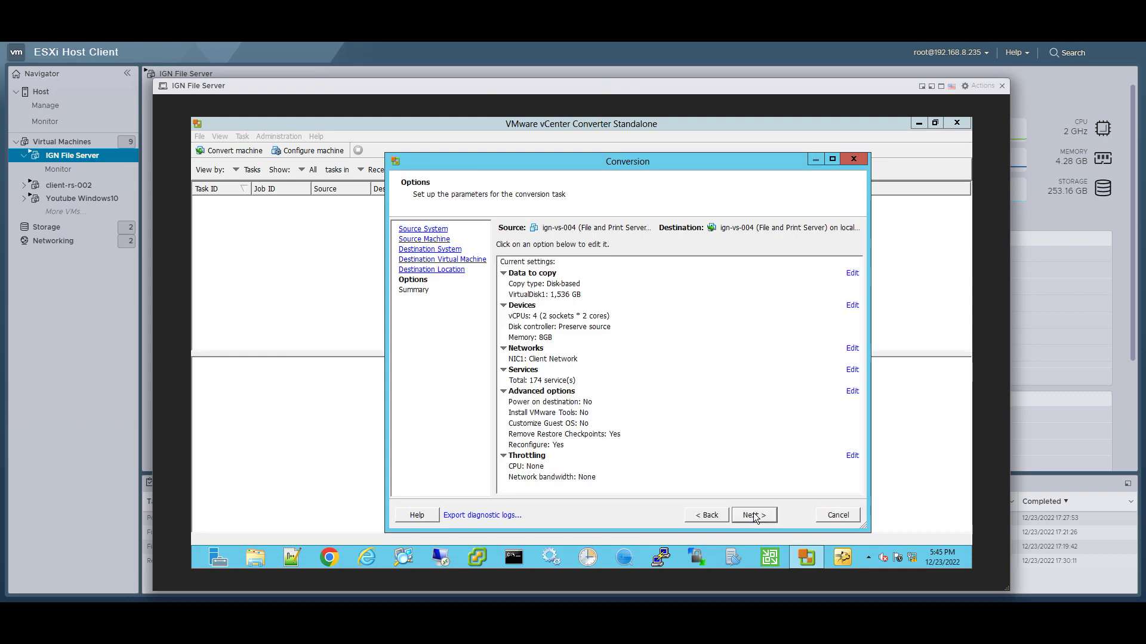
Step: Set the 1,536 GB virtual disk's provisioning type to Thin
{"action": "left_click", "coordinate": [852, 273]}
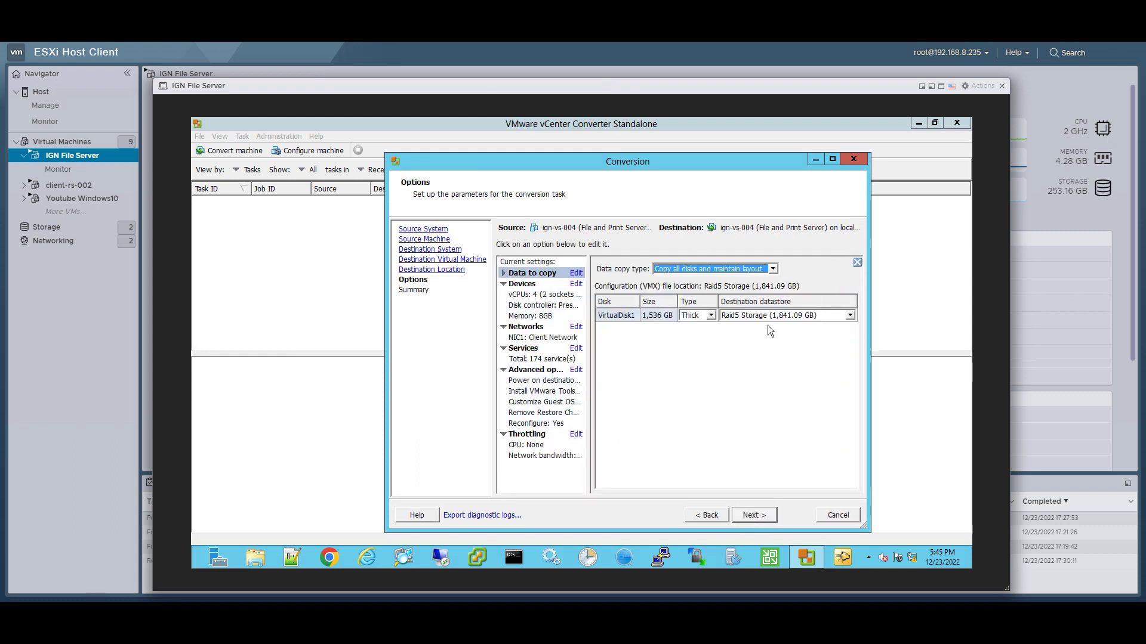
{"action": "left_click", "coordinate": [710, 315]}
{"action": "left_click", "coordinate": [695, 334]}
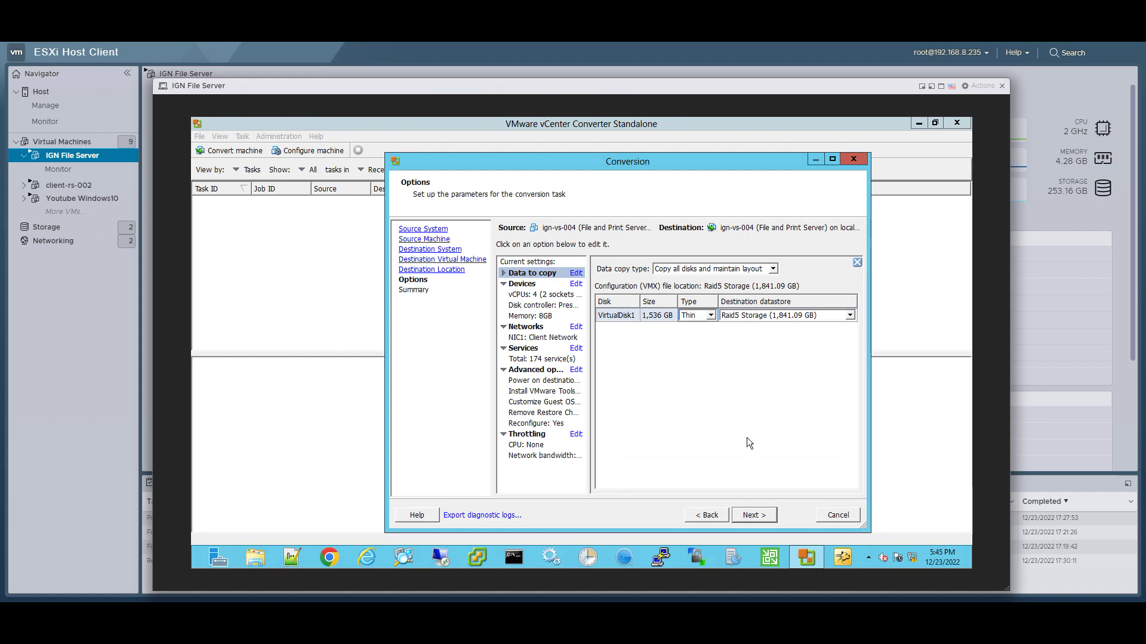
Step: Review the memory, CPU and disk controller settings, then submit the conversion job from the summary
{"action": "left_click", "coordinate": [548, 306]}
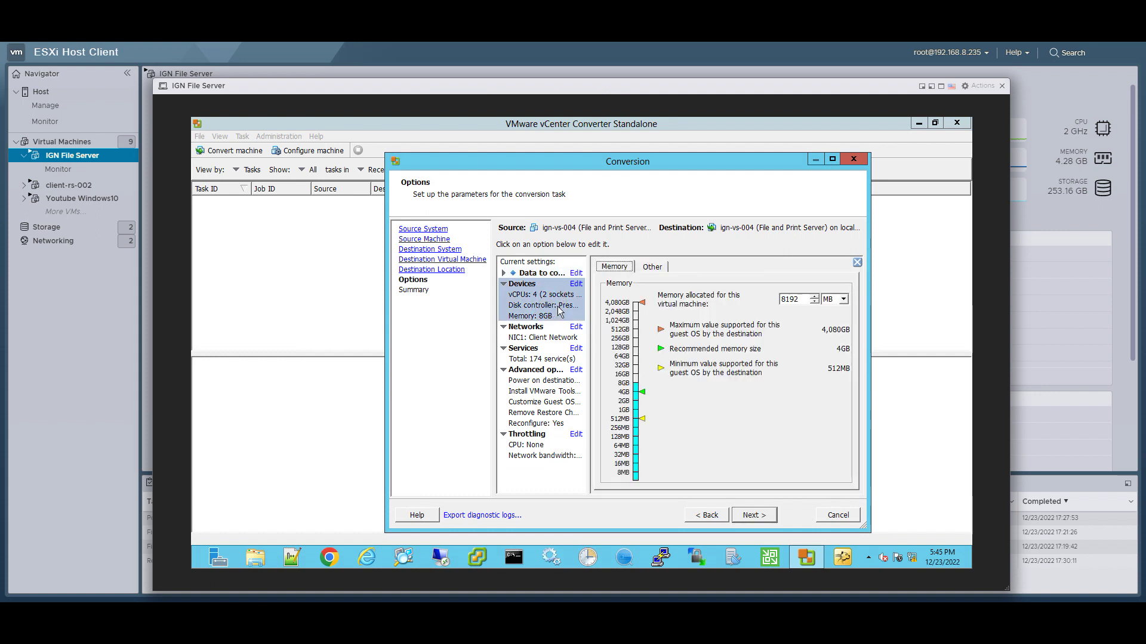
{"action": "left_click", "coordinate": [651, 268]}
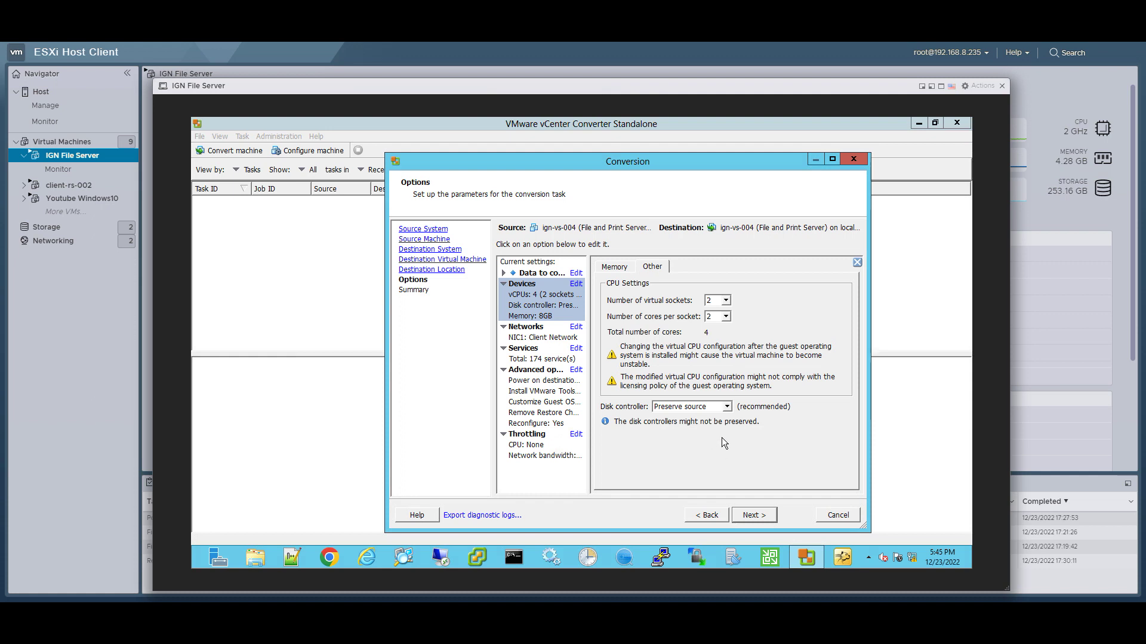
{"action": "left_click", "coordinate": [762, 518]}
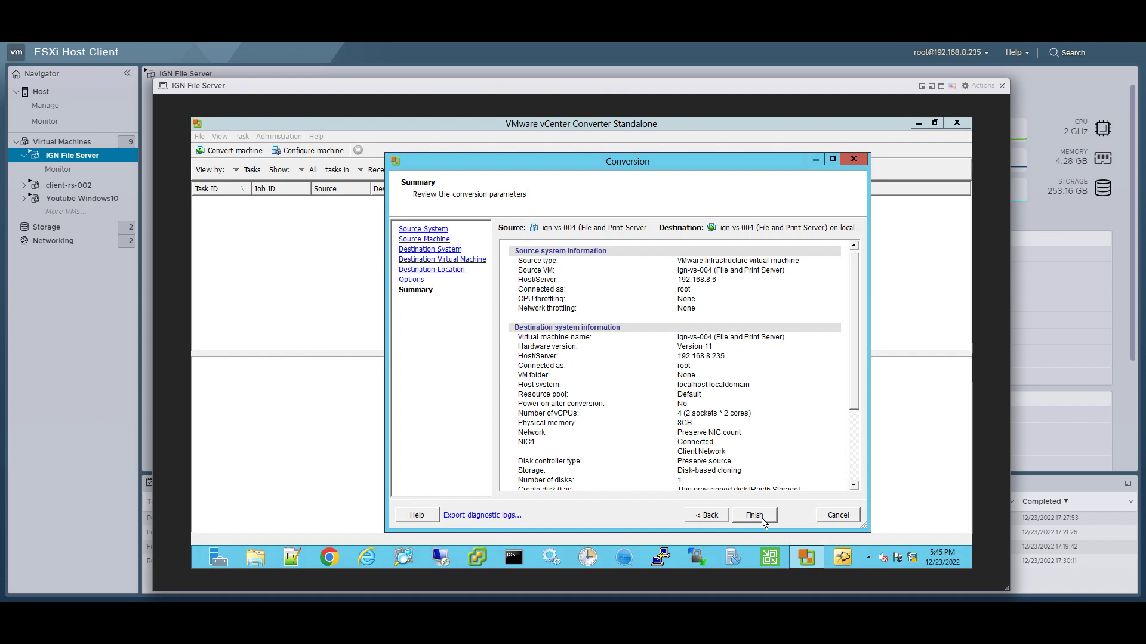
{"action": "left_click", "coordinate": [754, 515]}
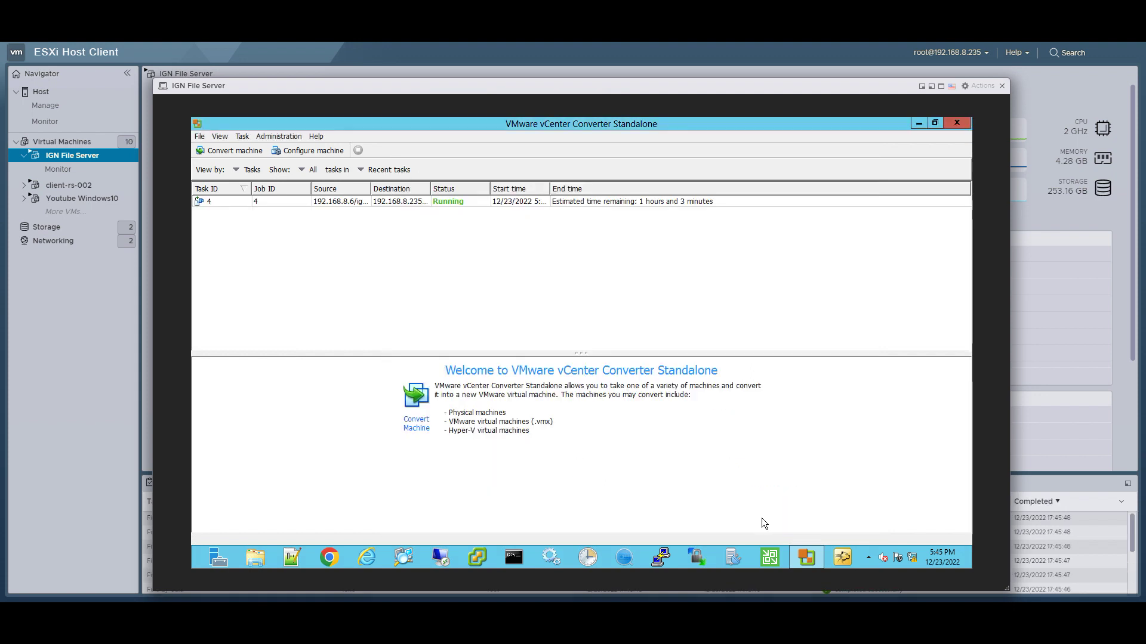
Step: Show task 4's progress details, now running at 1% complete
{"action": "left_click", "coordinate": [621, 206]}
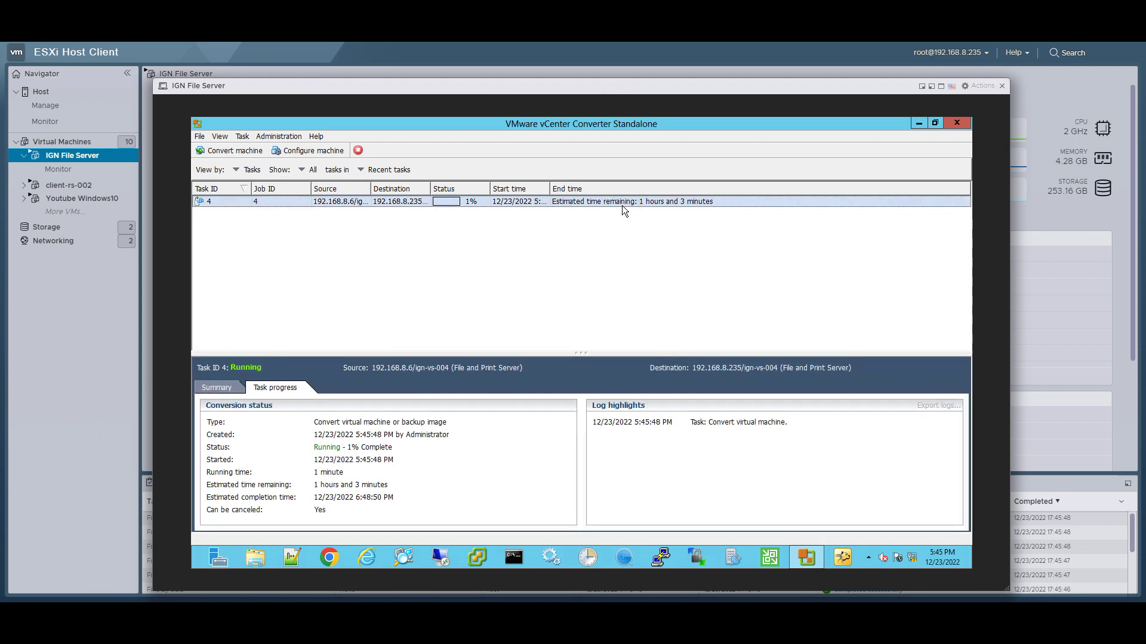